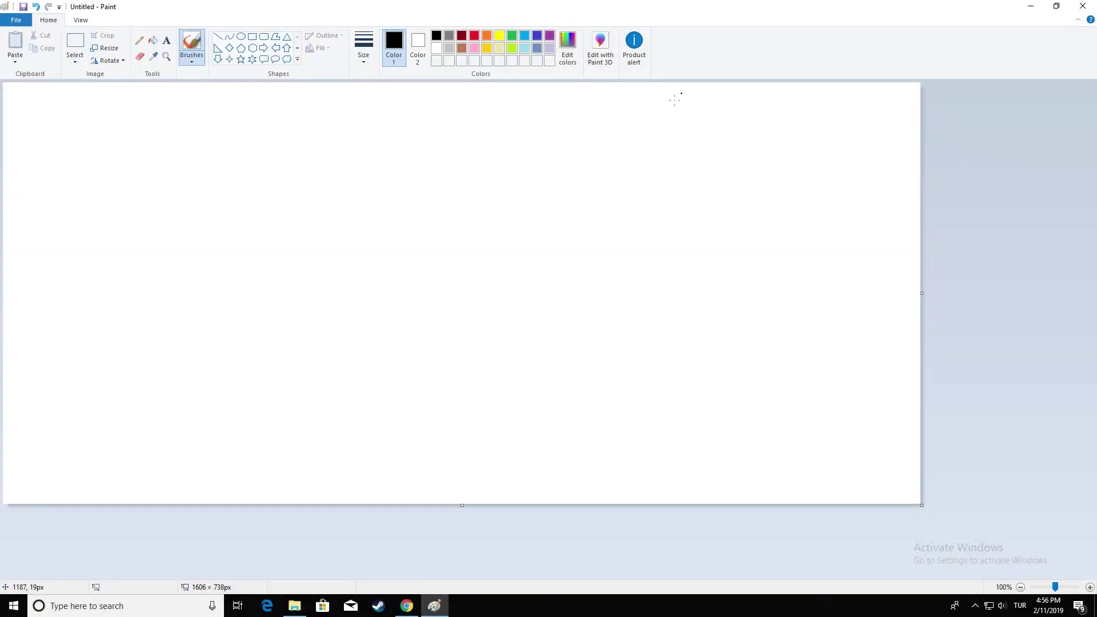
# Step: Narrow the canvas to 1236 × 738 px
pyautogui.click(252, 37)
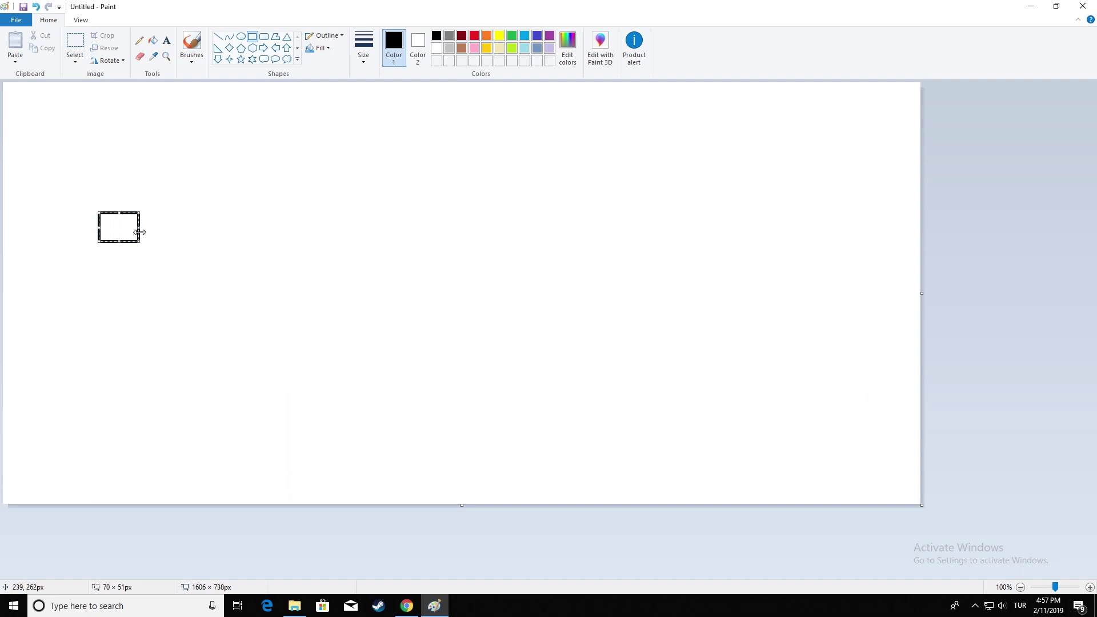
pyautogui.press('Delete')
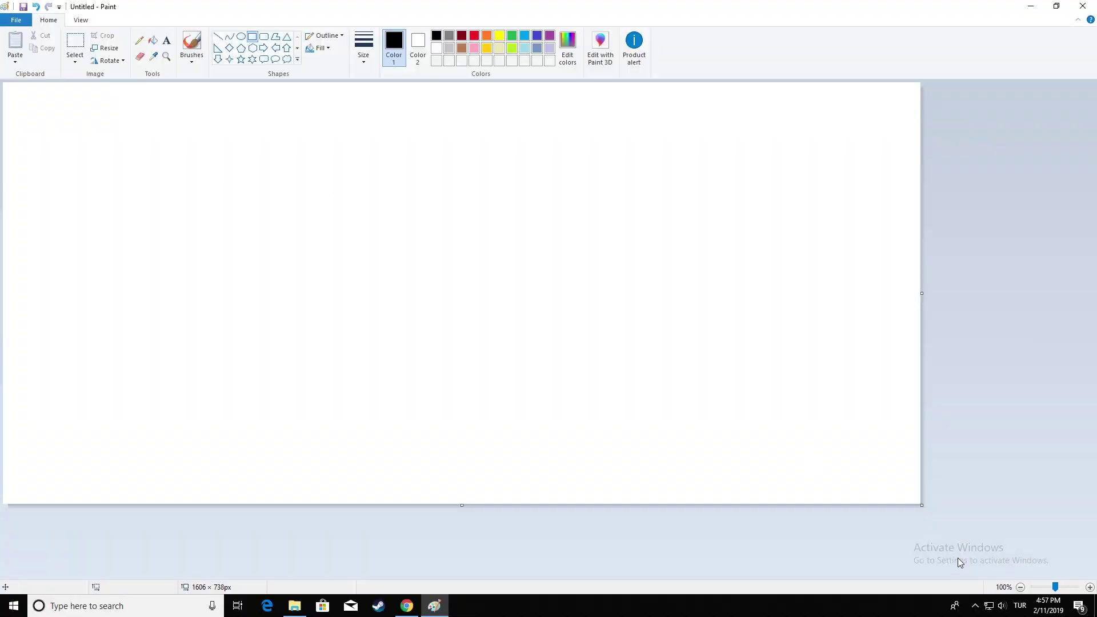
pyautogui.moveTo(922, 514); pyautogui.dragTo(710, 505)
# Step: Draw a circle about 149 px across on the canvas's left side and add a 100km label in size 25 text
pyautogui.click(241, 36)
pyautogui.moveTo(49, 122)
pyautogui.mouseDown()
pyautogui.moveTo(187, 278)
pyautogui.moveTo(142, 238)
pyautogui.mouseUp()
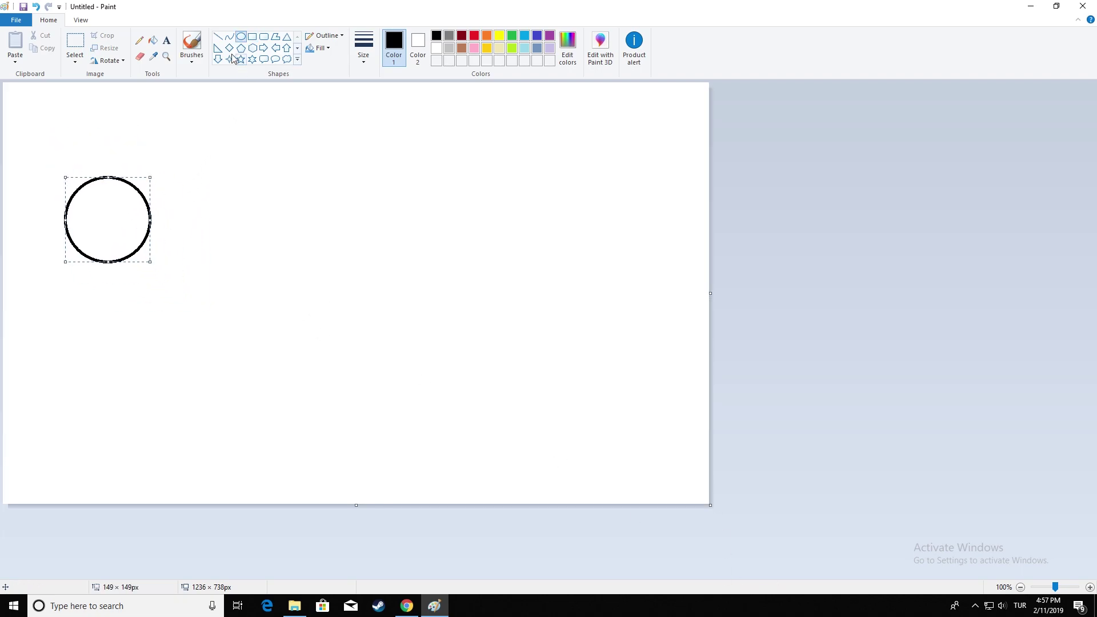
pyautogui.click(166, 40)
pyautogui.click(142, 122)
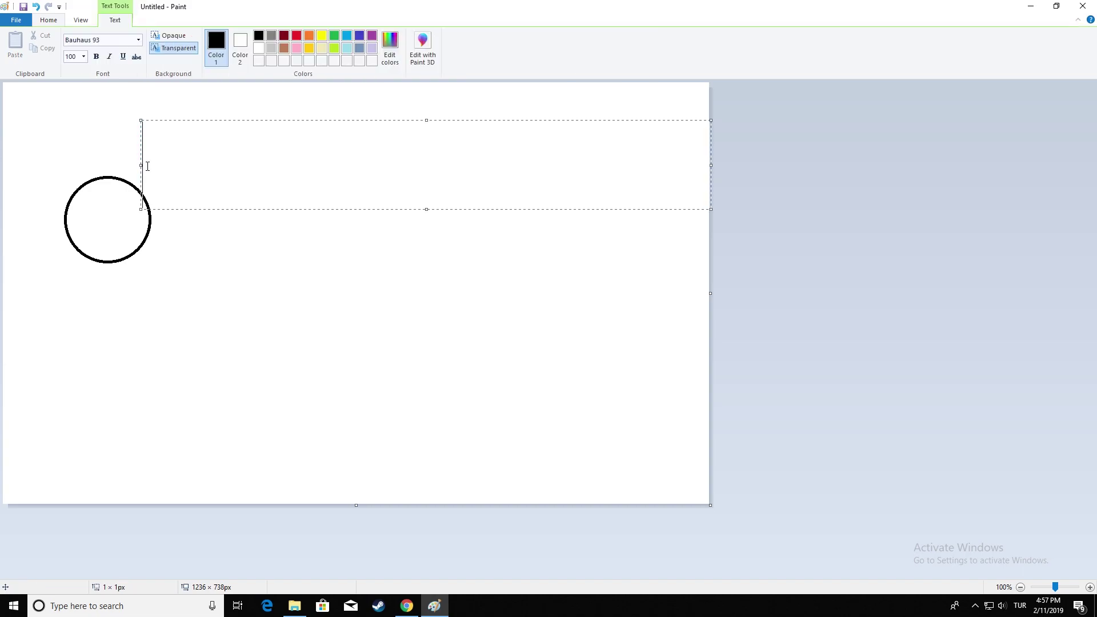
pyautogui.write('100km')
pyautogui.hotkey('ctrl', 'a')
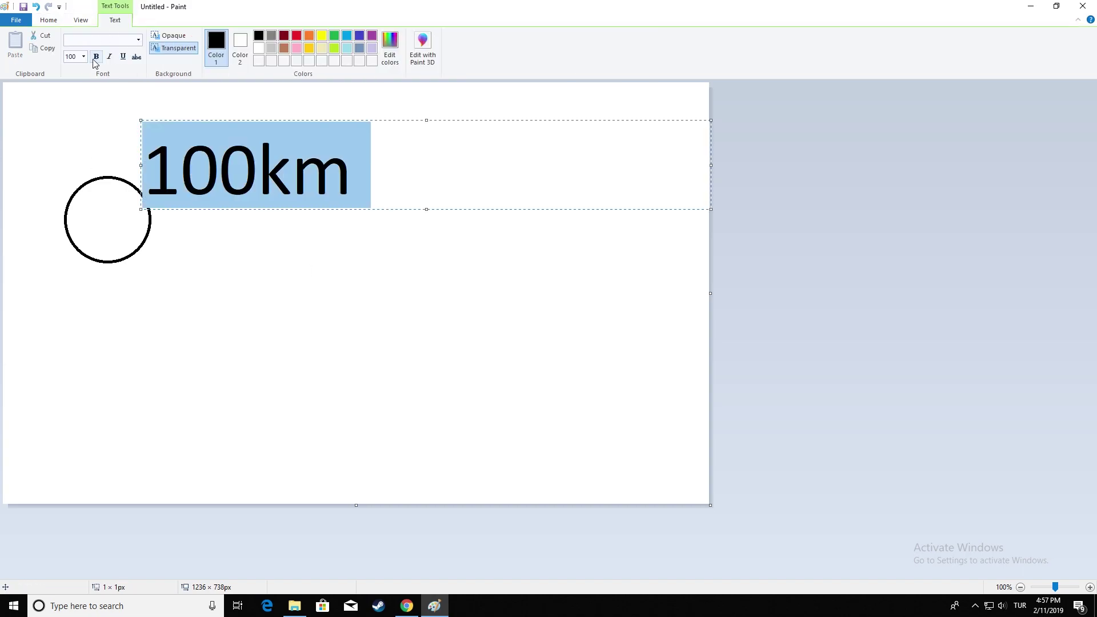
pyautogui.click(73, 56)
pyautogui.write('25')
pyautogui.press('Return')
pyautogui.moveTo(710, 209)
pyautogui.mouseDown()
pyautogui.moveTo(116, 149)
pyautogui.moveTo(147, 176)
pyautogui.moveTo(44, 150)
pyautogui.mouseUp()
# Step: Clear the circle and its label from the canvas
pyautogui.click(57, 21)
pyautogui.click(139, 41)
pyautogui.click(75, 43)
pyautogui.moveTo(25, 114)
pyautogui.mouseDown()
pyautogui.moveTo(230, 322)
pyautogui.moveTo(13, 86)
pyautogui.mouseUp()
pyautogui.click(154, 39)
# Step: Draw a small horizontal rounded rectangle on the left side of the canvas, about halfway down
pyautogui.click(249, 38)
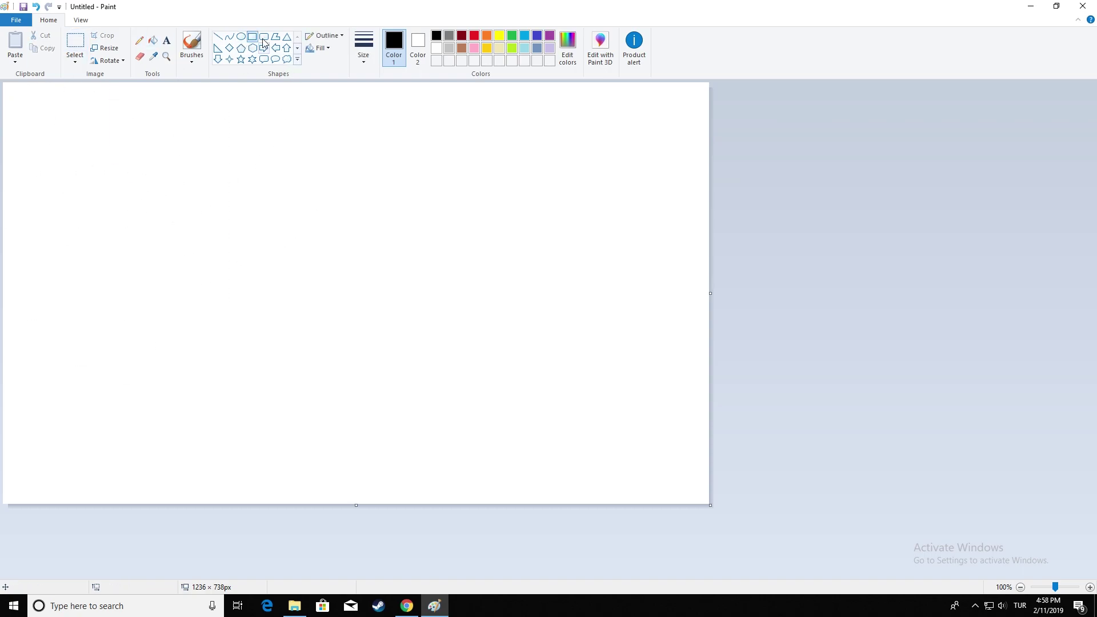
pyautogui.click(263, 36)
pyautogui.moveTo(57, 152); pyautogui.dragTo(109, 254)
# Step: Copy the rounded rectangle and place the duplicate directly to its right
pyautogui.click(76, 44)
pyautogui.moveTo(65, 240); pyautogui.dragTo(136, 277)
pyautogui.hotkey('ctrl', 'c')
pyautogui.hotkey('ctrl', 'v')
pyautogui.moveTo(63, 119); pyautogui.dragTo(189, 279)
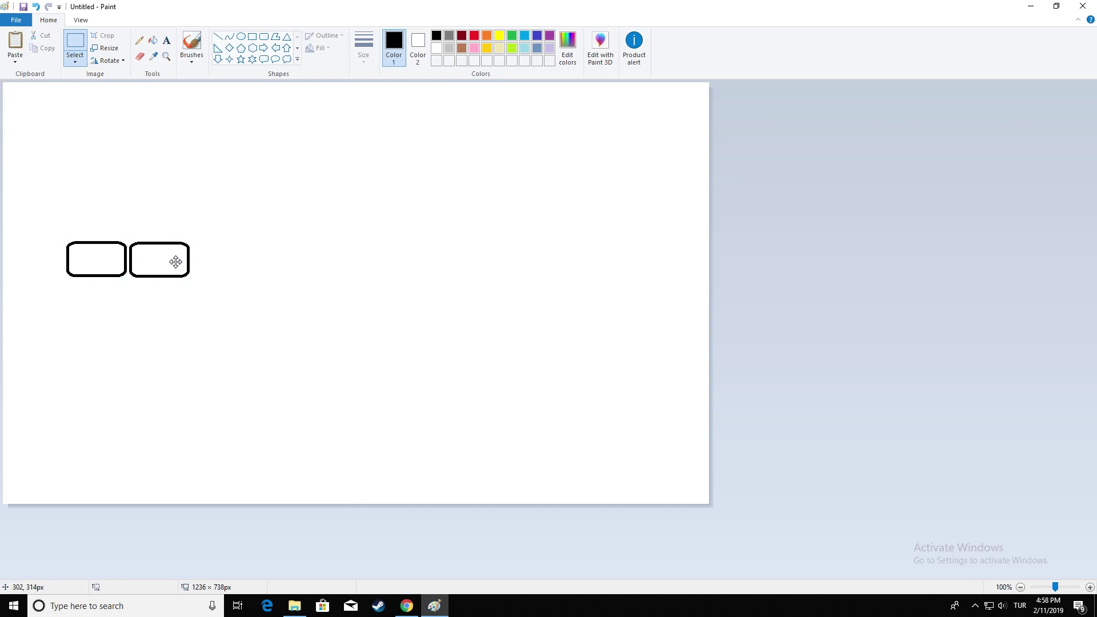
# Step: Paste four more copies of the rounded rectangle side by side to extend the row to six boxes
pyautogui.hotkey('ctrl', 'v')
pyautogui.moveTo(34, 100); pyautogui.dragTo(224, 261)
pyautogui.hotkey('ctrl', 'v')
pyautogui.moveTo(34, 111); pyautogui.dragTo(287, 269)
pyautogui.hotkey('ctrl', 'v')
pyautogui.moveTo(36, 112); pyautogui.dragTo(352, 268)
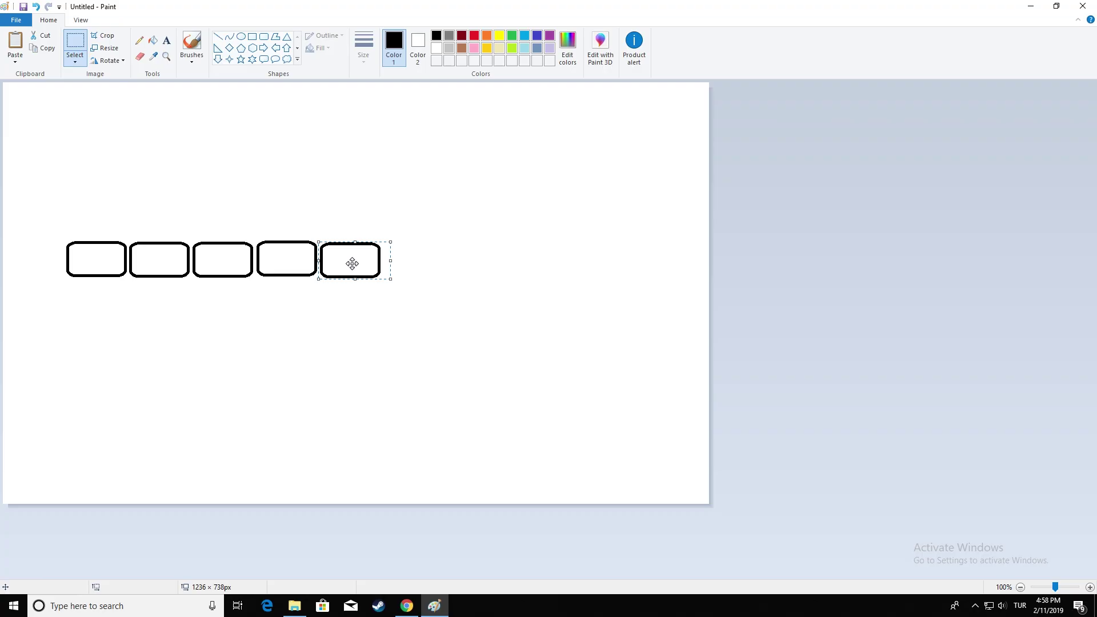
pyautogui.hotkey('ctrl', 'v')
pyautogui.moveTo(54, 112); pyautogui.dragTo(433, 269)
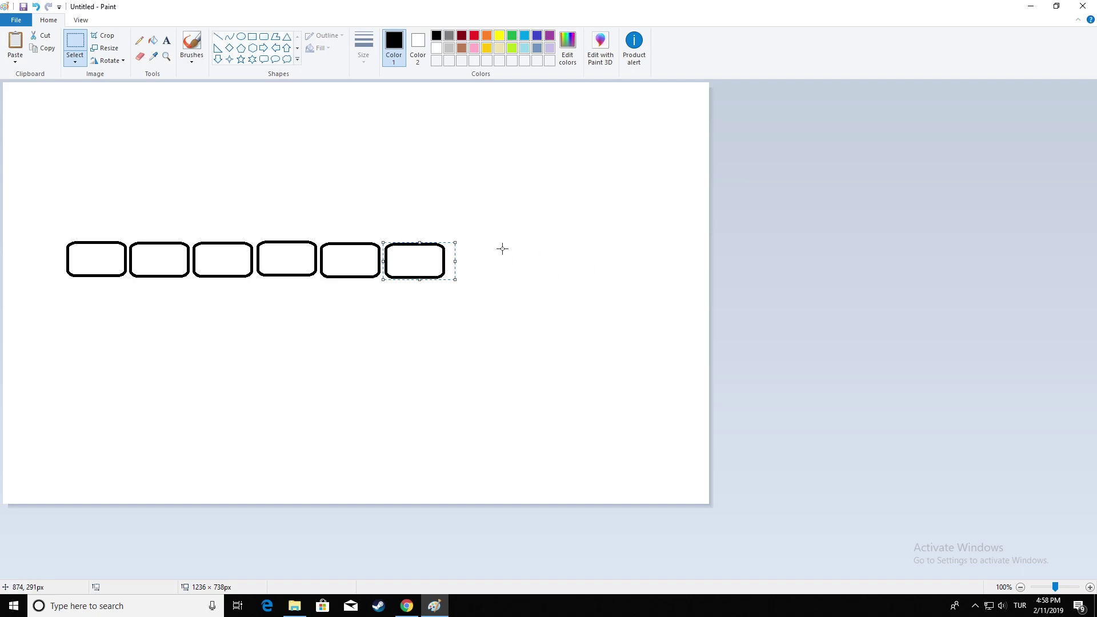
# Step: Draw an upright rectangle about 61 × 240 px standing on the first rounded box of the row
pyautogui.click(264, 38)
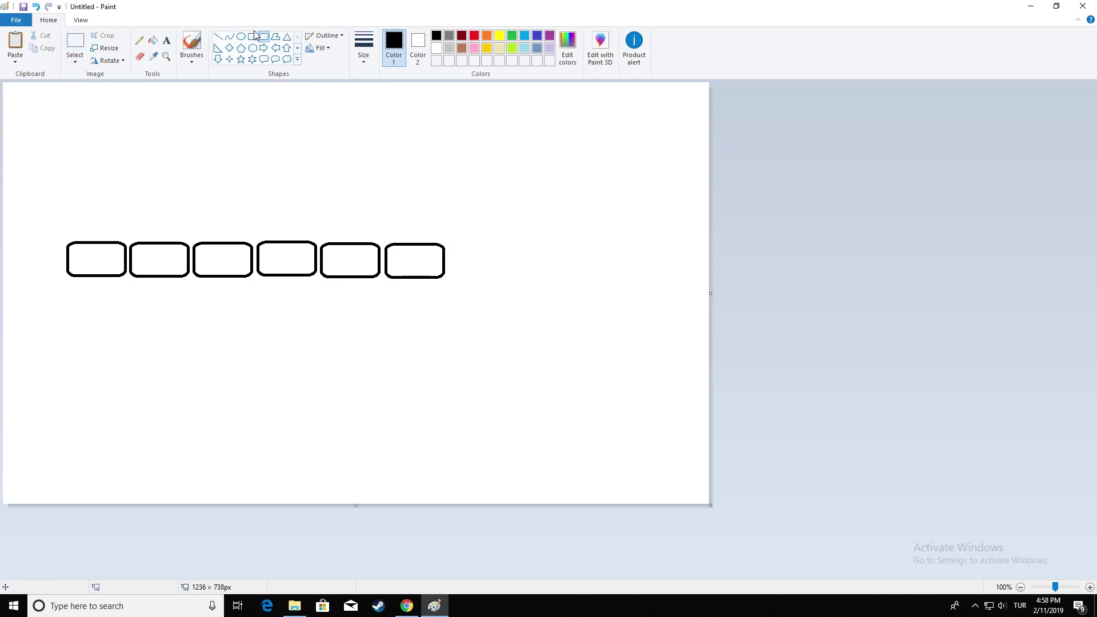
pyautogui.click(252, 36)
pyautogui.moveTo(79, 105)
pyautogui.mouseDown()
pyautogui.moveTo(152, 210)
pyautogui.moveTo(114, 242)
pyautogui.mouseUp()
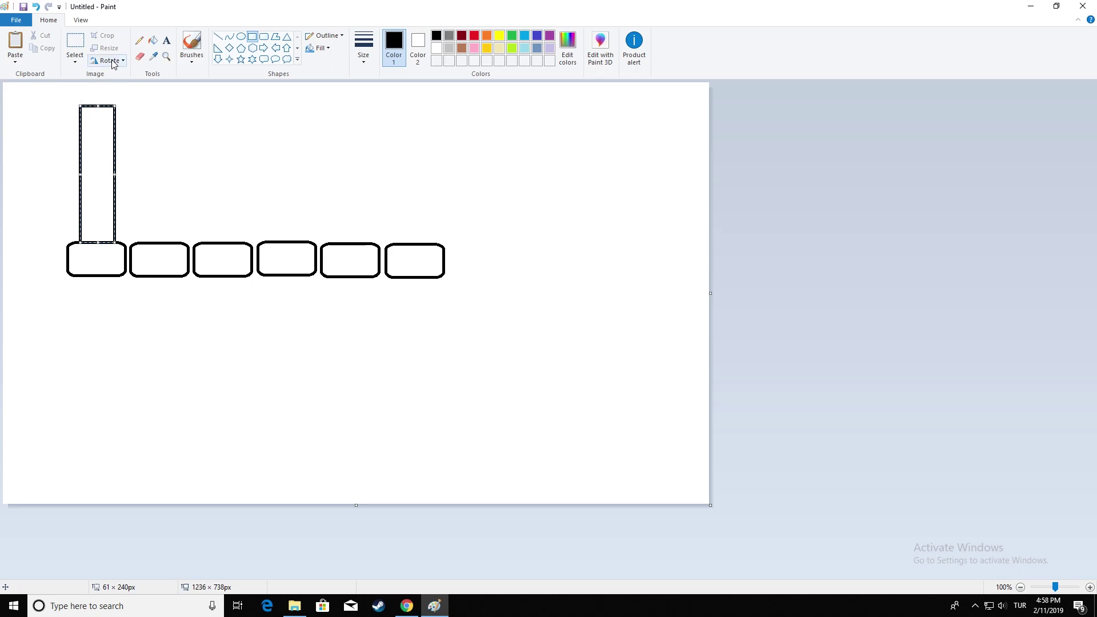
pyautogui.hotkey('ctrl', 'v')
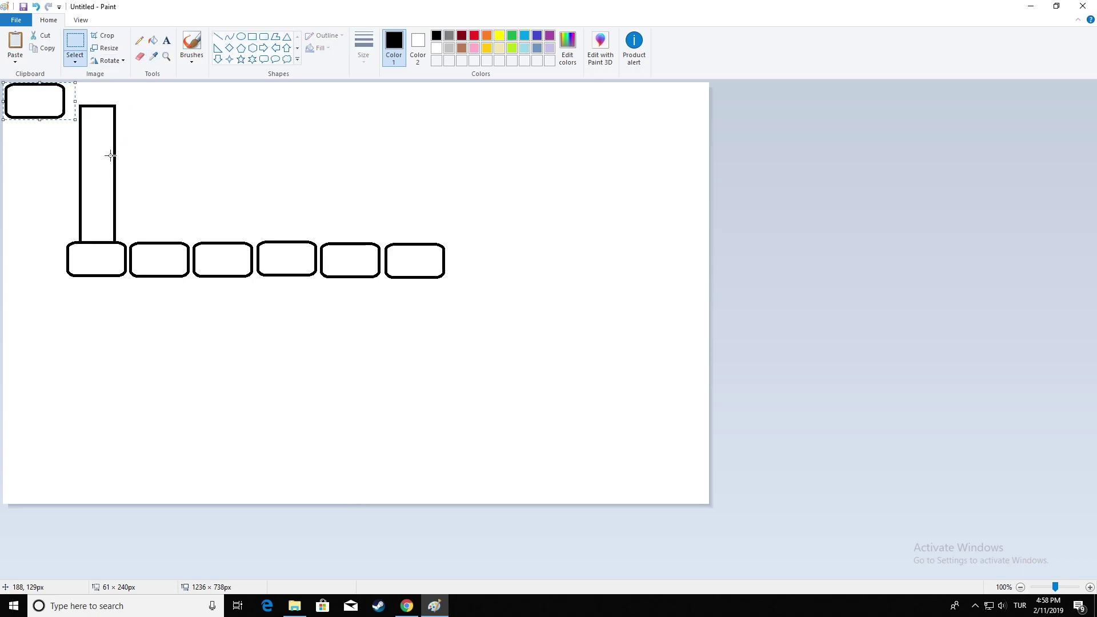
pyautogui.press('Delete')
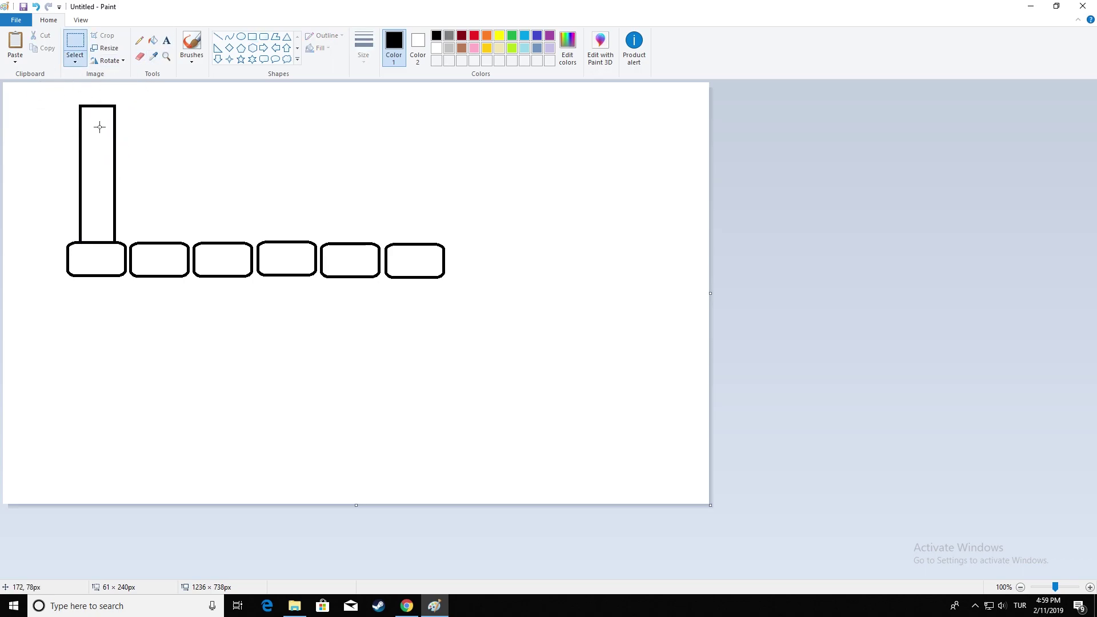
# Step: Copy the tall rectangle and place the duplicate directly below the first rounded box
pyautogui.moveTo(73, 103); pyautogui.dragTo(124, 242)
pyautogui.hotkey('ctrl', 'c')
pyautogui.hotkey('ctrl', 'v')
pyautogui.moveTo(50, 130); pyautogui.dragTo(108, 315)
pyautogui.click(340, 221)
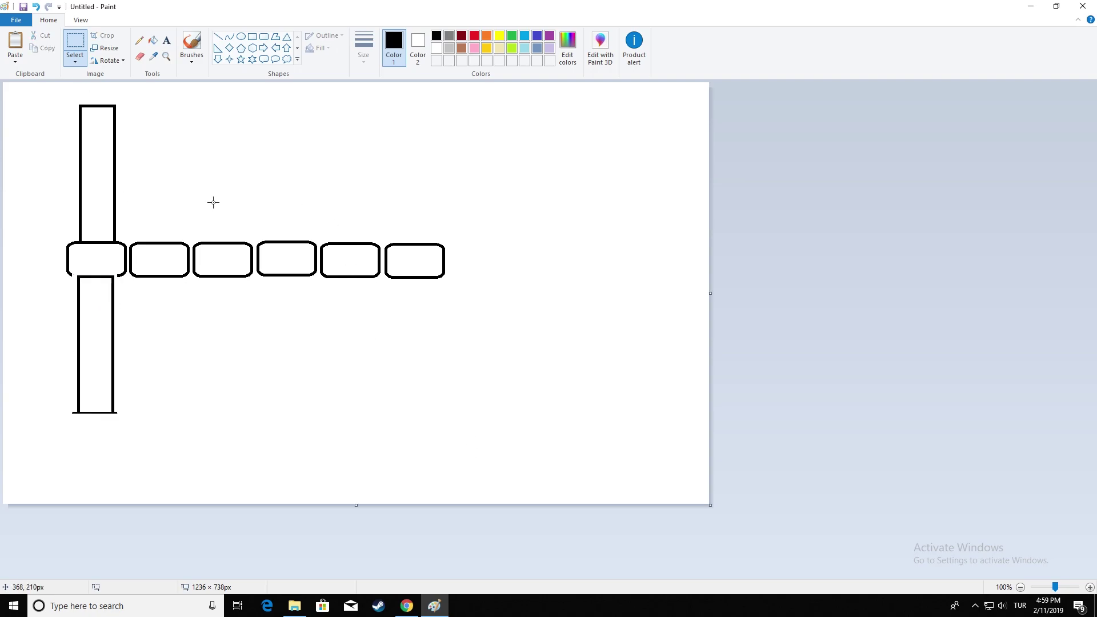
pyautogui.click(274, 48)
pyautogui.click(229, 36)
pyautogui.moveTo(402, 105)
pyautogui.mouseDown()
pyautogui.moveTo(453, 245)
pyautogui.moveTo(443, 244)
pyautogui.mouseUp()
pyautogui.hotkey('ctrl', 'z')
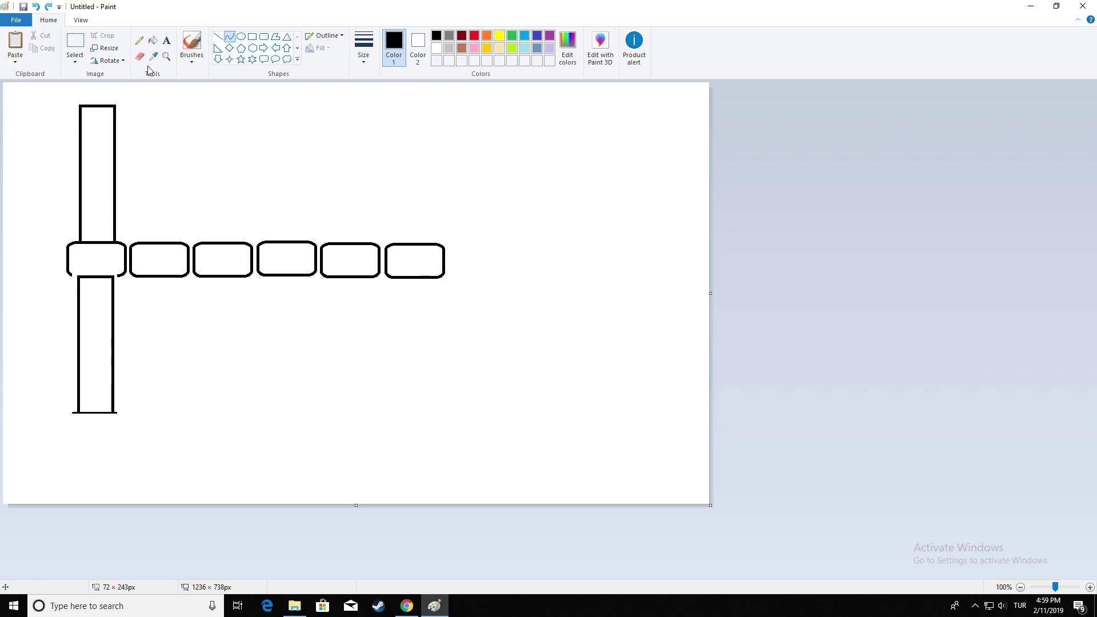
# Step: Draw a thin freehand zigzag with the Pencil just left of the first rounded box
pyautogui.click(252, 37)
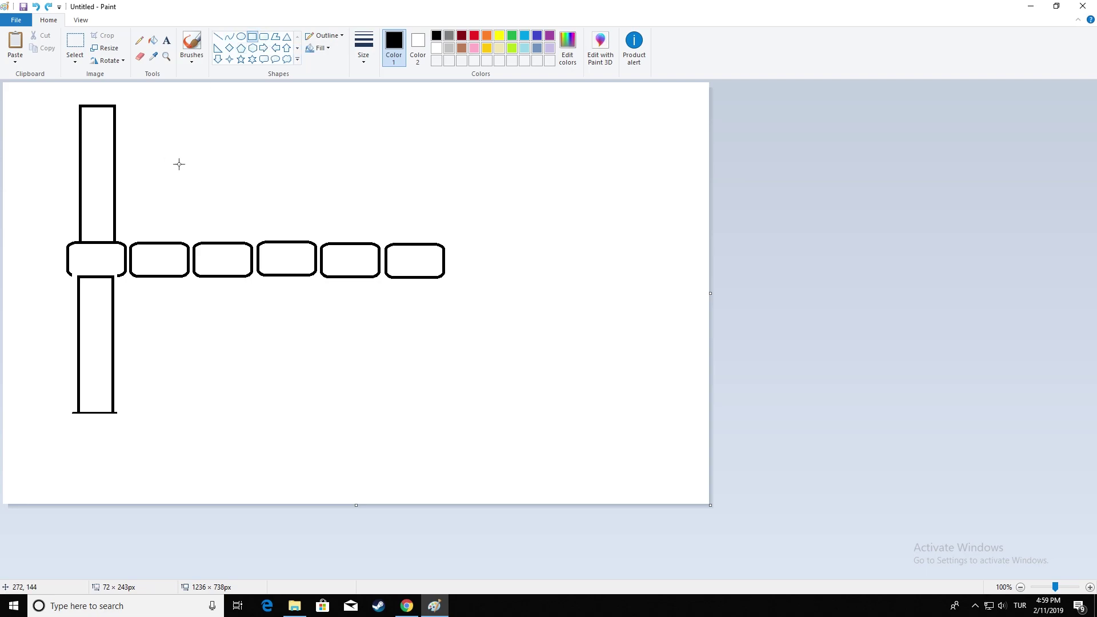
pyautogui.click(139, 40)
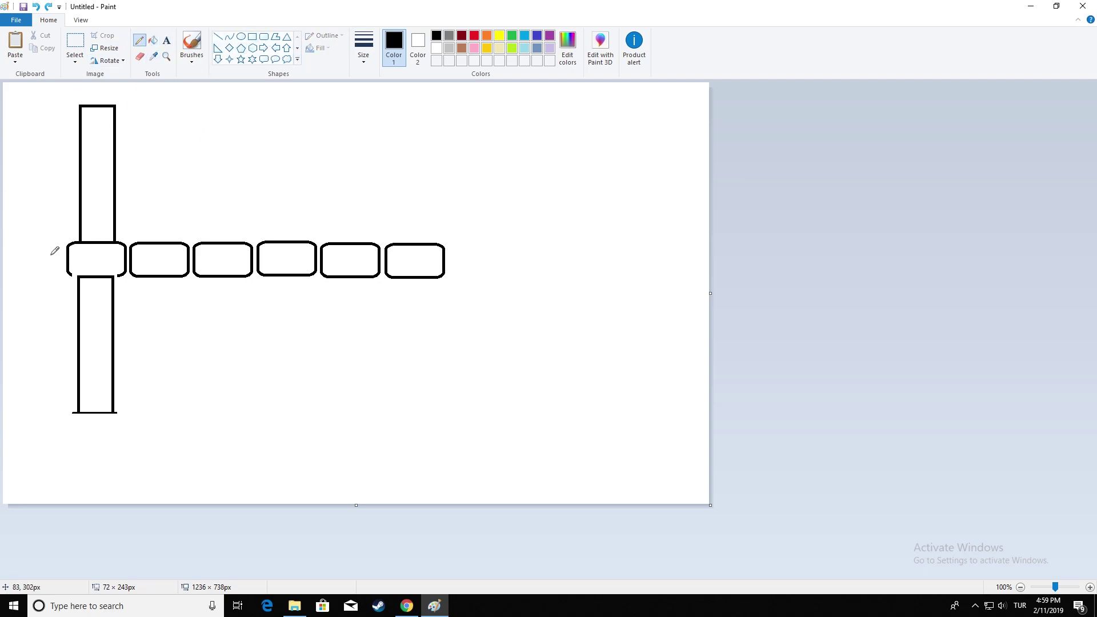
pyautogui.moveTo(56, 244); pyautogui.dragTo(64, 265)
pyautogui.click(218, 37)
pyautogui.moveTo(81, 121)
pyautogui.mouseDown()
pyautogui.moveTo(114, 121)
pyautogui.moveTo(113, 143)
pyautogui.mouseUp()
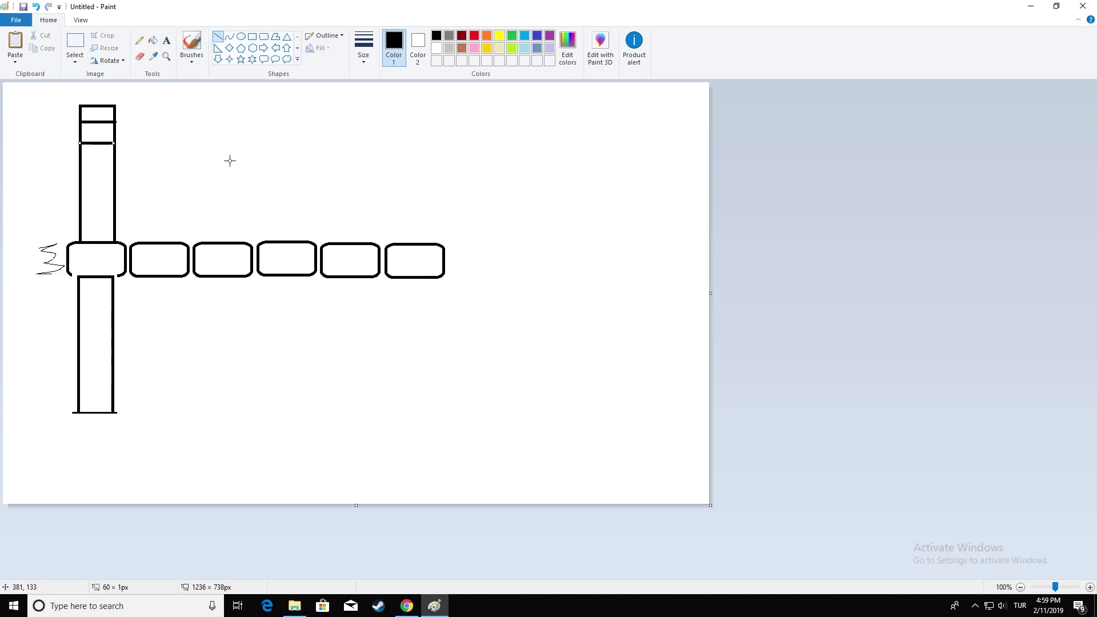
pyautogui.hotkey('ctrl', 'z')
pyautogui.hotkey('ctrl', 'z')
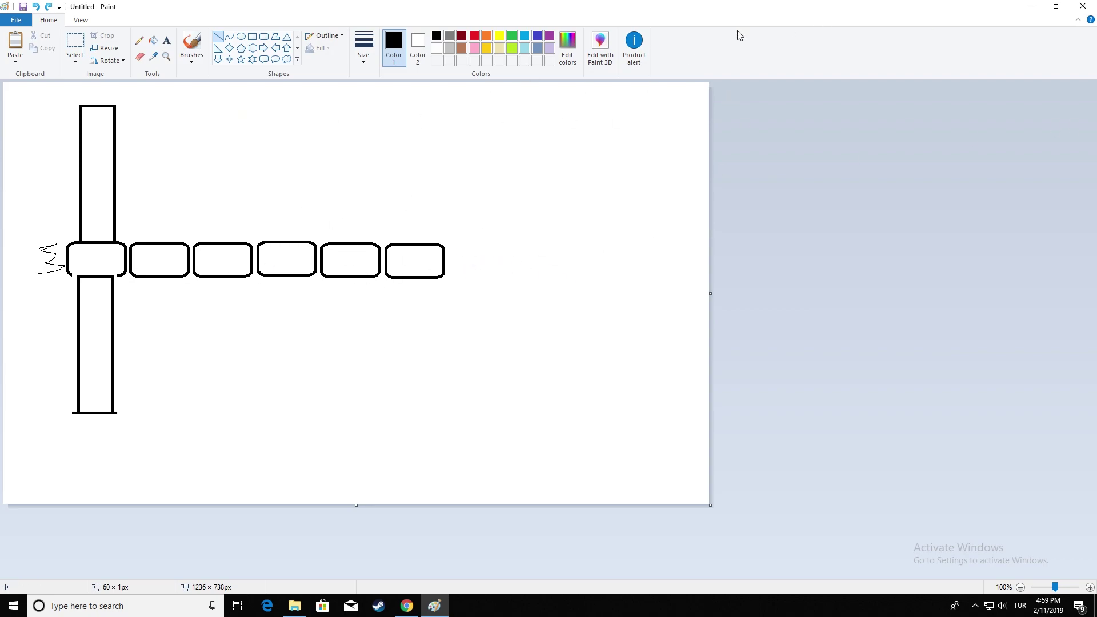
pyautogui.click(153, 41)
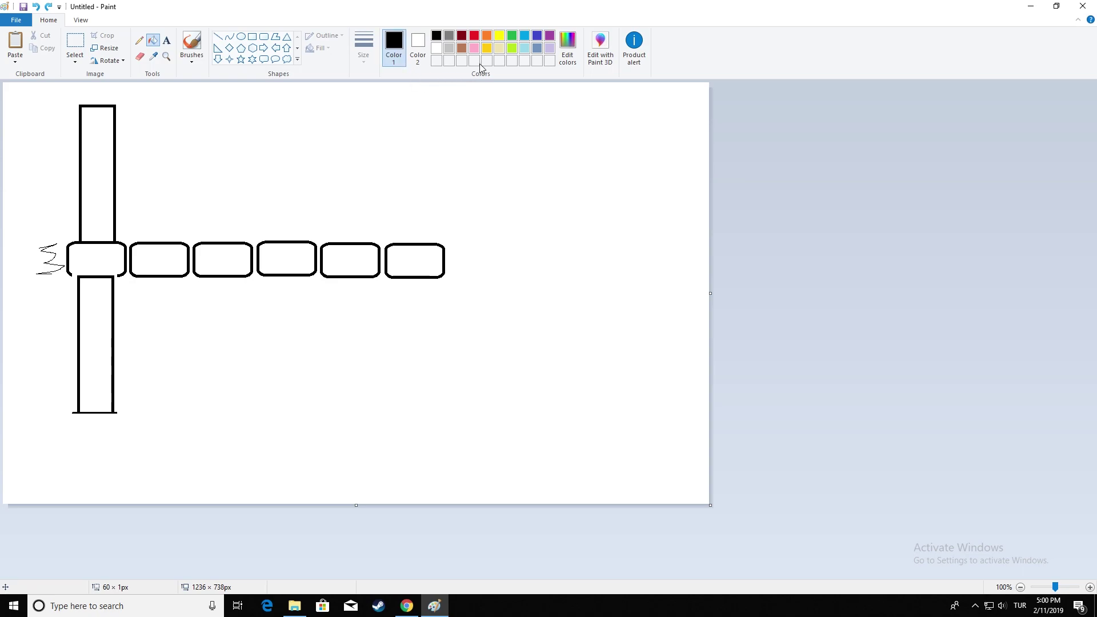
pyautogui.click(241, 37)
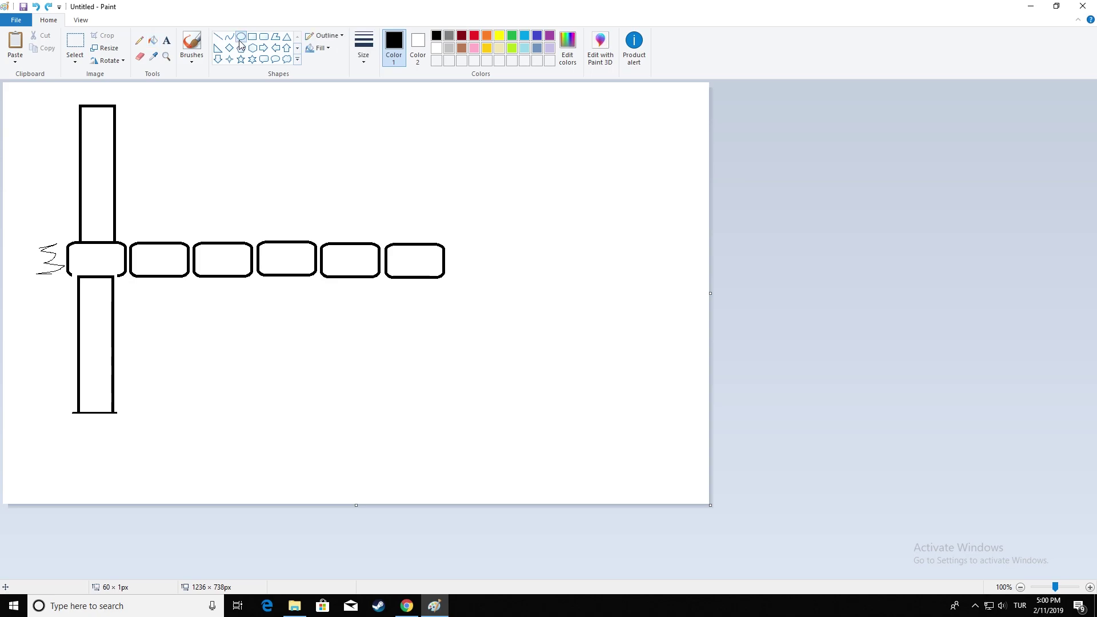
pyautogui.click(275, 37)
pyautogui.moveTo(358, 168); pyautogui.dragTo(451, 255)
pyautogui.hotkey('ctrl', 'z')
# Step: Draw an upright rounded rectangle above the fourth box of the row and place a copy of it below that box
pyautogui.click(264, 36)
pyautogui.moveTo(251, 99); pyautogui.dragTo(310, 238)
pyautogui.click(74, 45)
pyautogui.hotkey('ctrl', 'c')
pyautogui.hotkey('ctrl', 'v')
pyautogui.moveTo(24, 115)
pyautogui.mouseDown()
pyautogui.moveTo(143, 189)
pyautogui.moveTo(292, 312)
pyautogui.moveTo(311, 279)
pyautogui.mouseUp()
pyautogui.click(401, 162)
pyautogui.moveTo(296, 299); pyautogui.dragTo(293, 298)
pyautogui.click(245, 137)
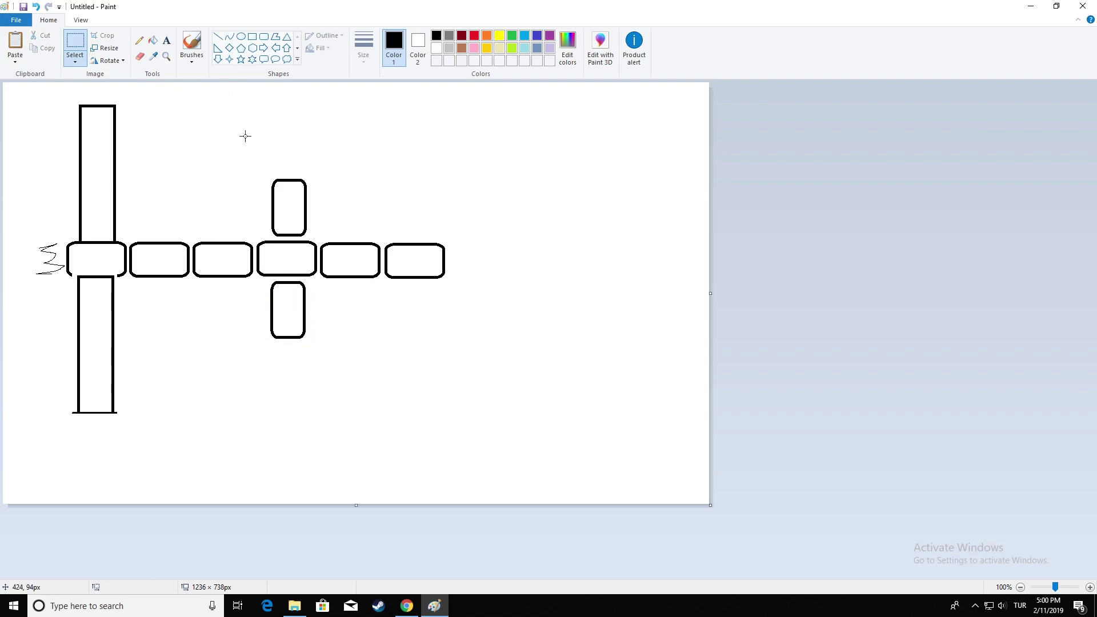
# Step: Draw rectangles flanking both upright rounded boxes on each side, the upper-right one about 86 × 60 px
pyautogui.click(252, 36)
pyautogui.hotkey('ctrl', 'z')
pyautogui.moveTo(230, 186)
pyautogui.mouseDown()
pyautogui.moveTo(271, 200)
pyautogui.moveTo(273, 224)
pyautogui.mouseUp()
pyautogui.moveTo(212, 296); pyautogui.dragTo(269, 330)
pyautogui.hotkey('ctrl', 'z')
pyautogui.moveTo(307, 190); pyautogui.dragTo(357, 224)
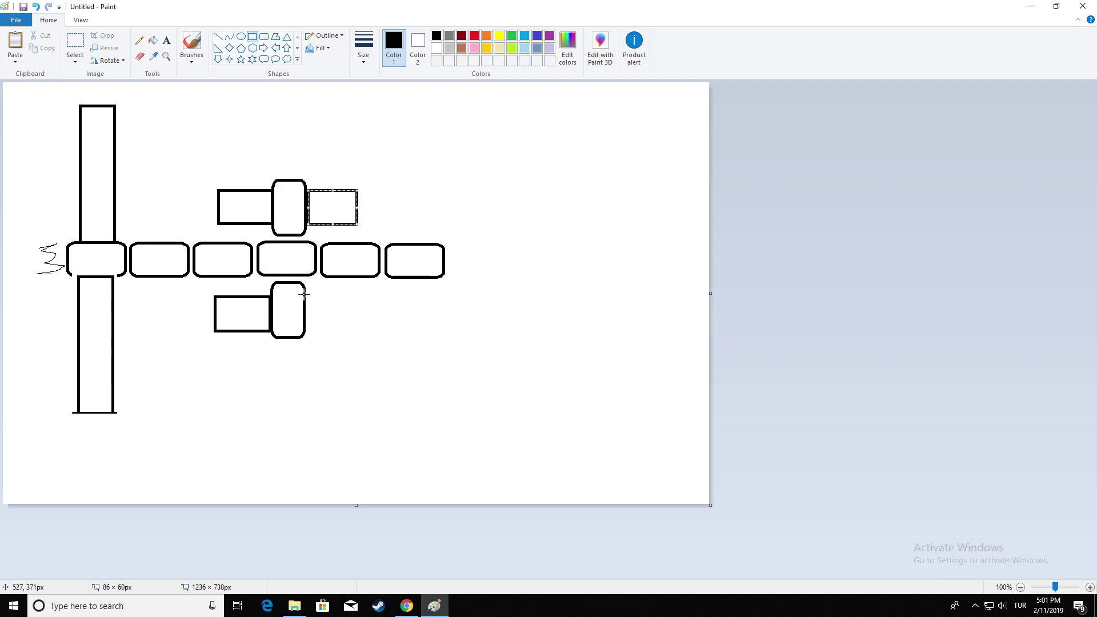
pyautogui.moveTo(304, 294); pyautogui.dragTo(361, 326)
pyautogui.click(258, 169)
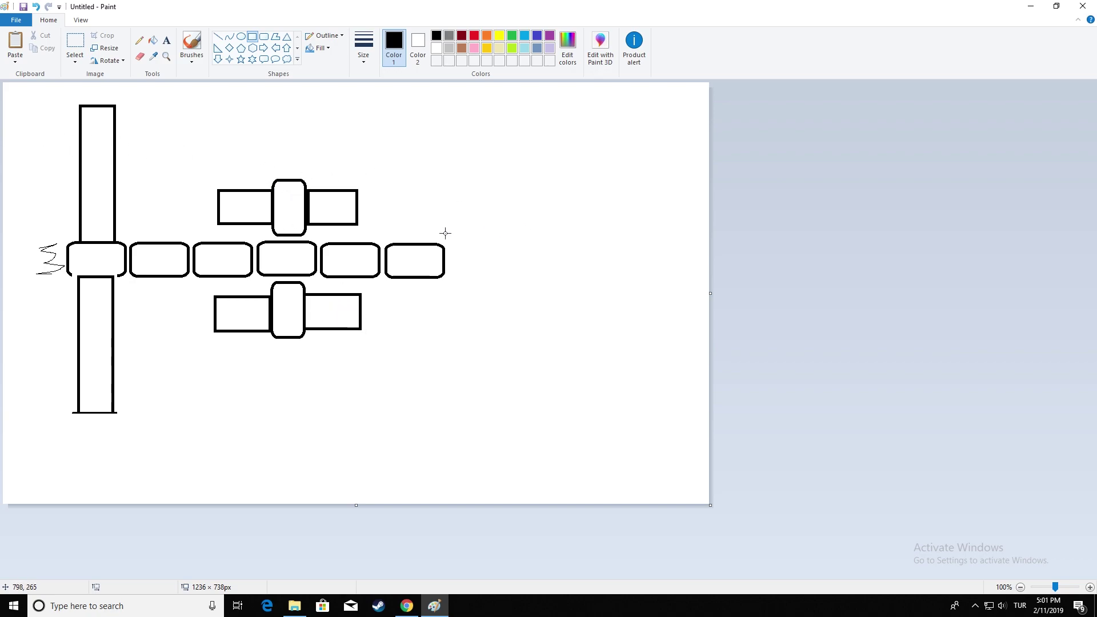
pyautogui.click(264, 36)
pyautogui.moveTo(443, 225)
pyautogui.mouseDown()
pyautogui.moveTo(497, 304)
pyautogui.moveTo(490, 295)
pyautogui.mouseUp()
pyautogui.hotkey('ctrl', 'z')
pyautogui.click(286, 59)
pyautogui.moveTo(374, 167); pyautogui.dragTo(512, 283)
pyautogui.hotkey('ctrl', 'z')
pyautogui.click(241, 36)
pyautogui.moveTo(453, 222); pyautogui.dragTo(495, 294)
pyautogui.hotkey('ctrl', 'z')
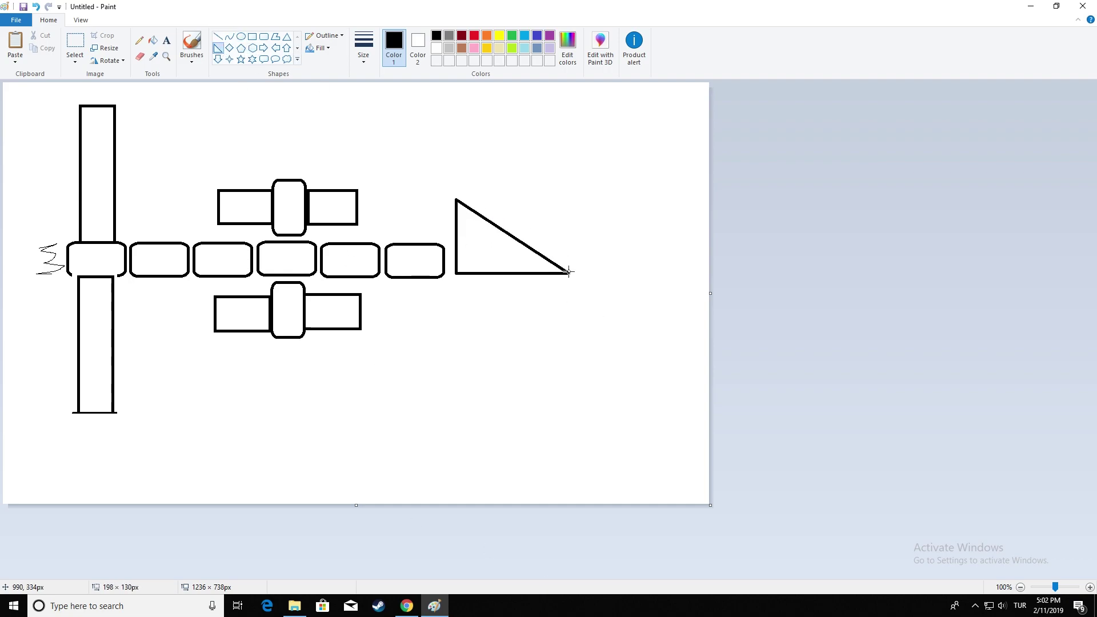
# Step: Draw a right triangle to the right of the row's last box and try to add a second one beneath it
pyautogui.moveTo(568, 272)
pyautogui.mouseDown()
pyautogui.moveTo(580, 261)
pyautogui.moveTo(580, 277)
pyautogui.mouseUp()
pyautogui.click(75, 44)
pyautogui.click(297, 60)
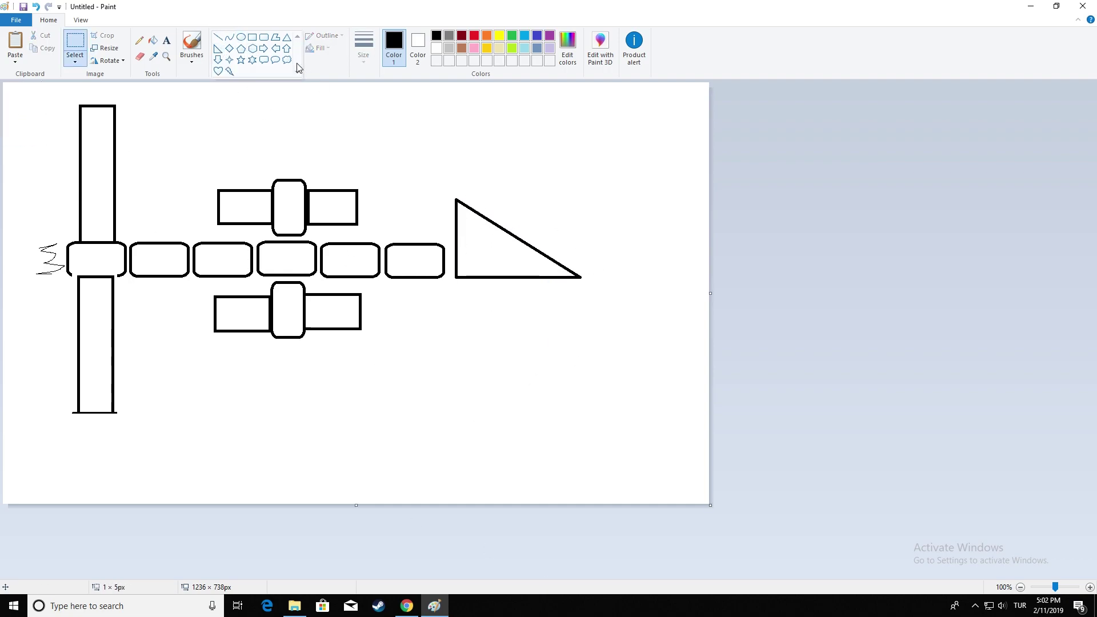
pyautogui.click(218, 48)
pyautogui.moveTo(464, 322); pyautogui.dragTo(676, 313)
pyautogui.press('Escape')
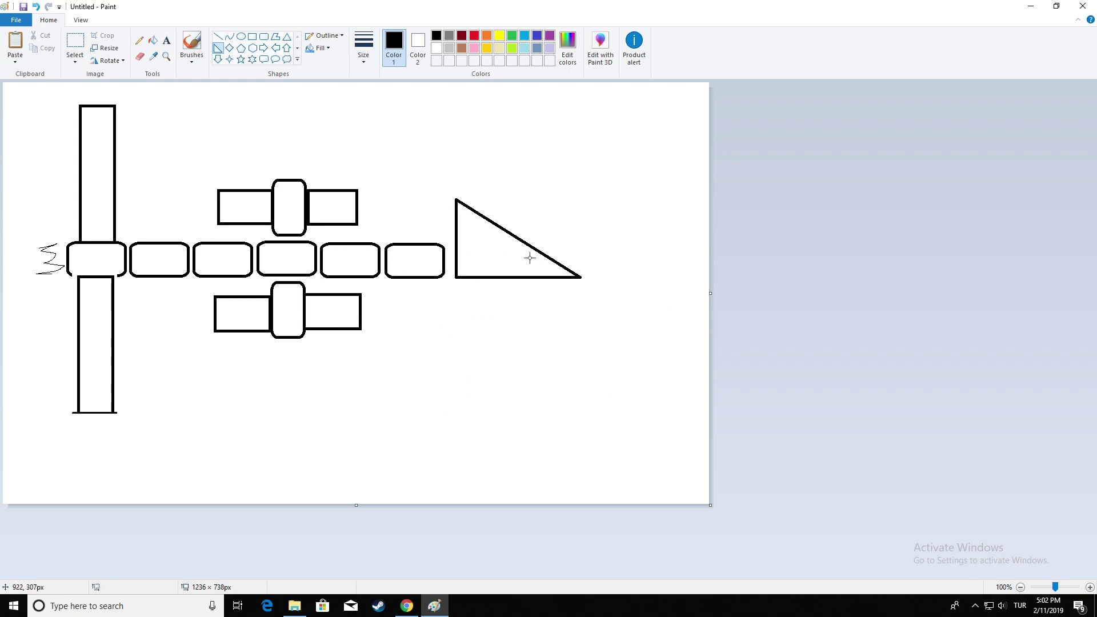
pyautogui.click(75, 44)
pyautogui.moveTo(453, 197); pyautogui.dragTo(585, 279)
pyautogui.keyDown('ctrl'); pyautogui.moveTo(529, 225); pyautogui.dragTo(536, 481); pyautogui.keyUp('ctrl')
pyautogui.press('Delete')
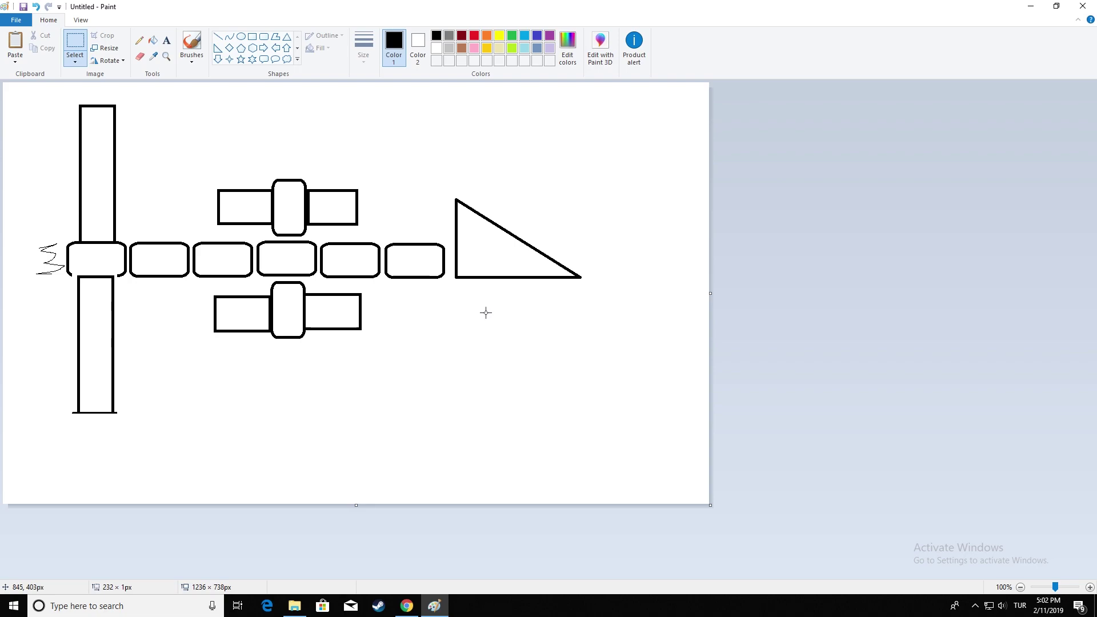
# Step: Try extending the right triangle downward with a vertical line about 117 px long, and delete the whole shape
pyautogui.click(218, 35)
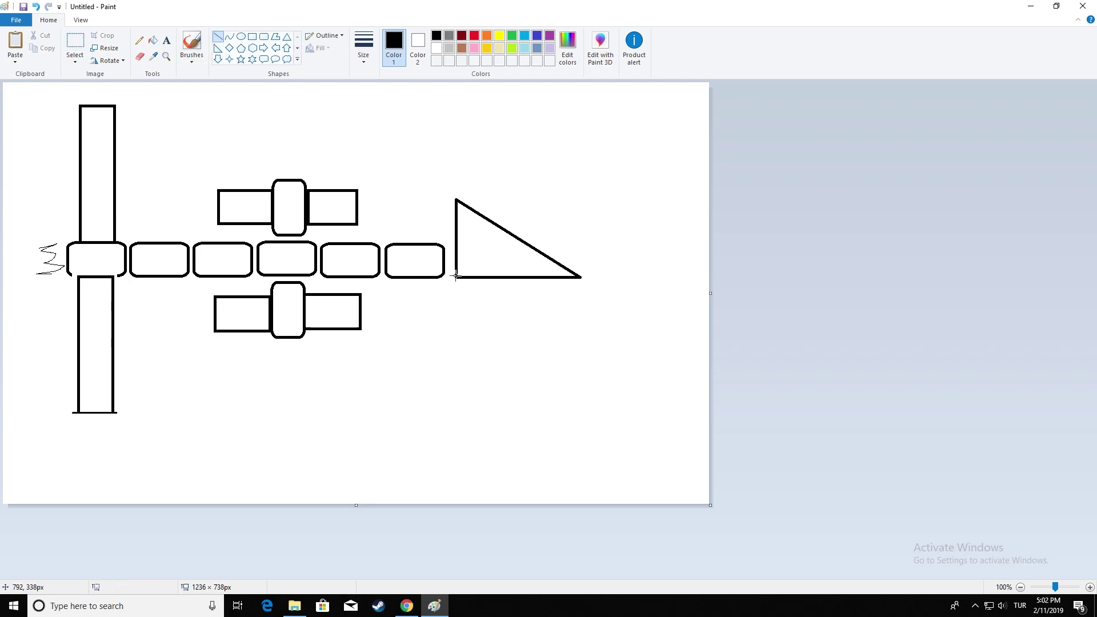
pyautogui.moveTo(455, 275); pyautogui.dragTo(464, 341)
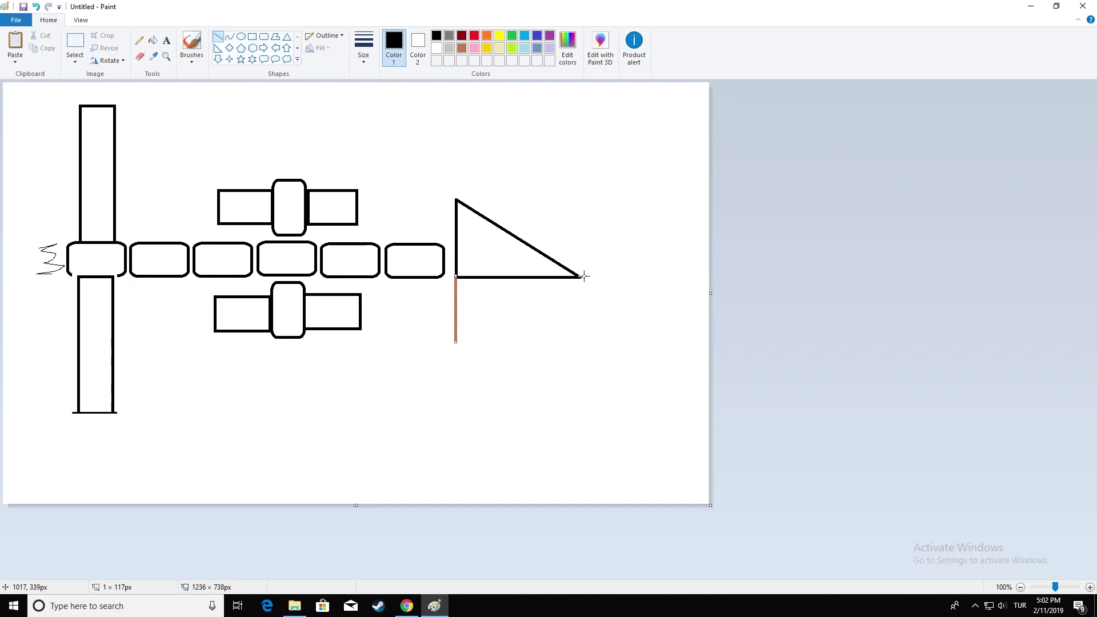
pyautogui.press('Delete')
pyautogui.click(78, 44)
pyautogui.moveTo(603, 319); pyautogui.dragTo(452, 153)
pyautogui.press('Delete')
# Step: Draw a right-pointing triangle from three lines beyond the row's last box, with a vertical side about 95 px long
pyautogui.click(221, 40)
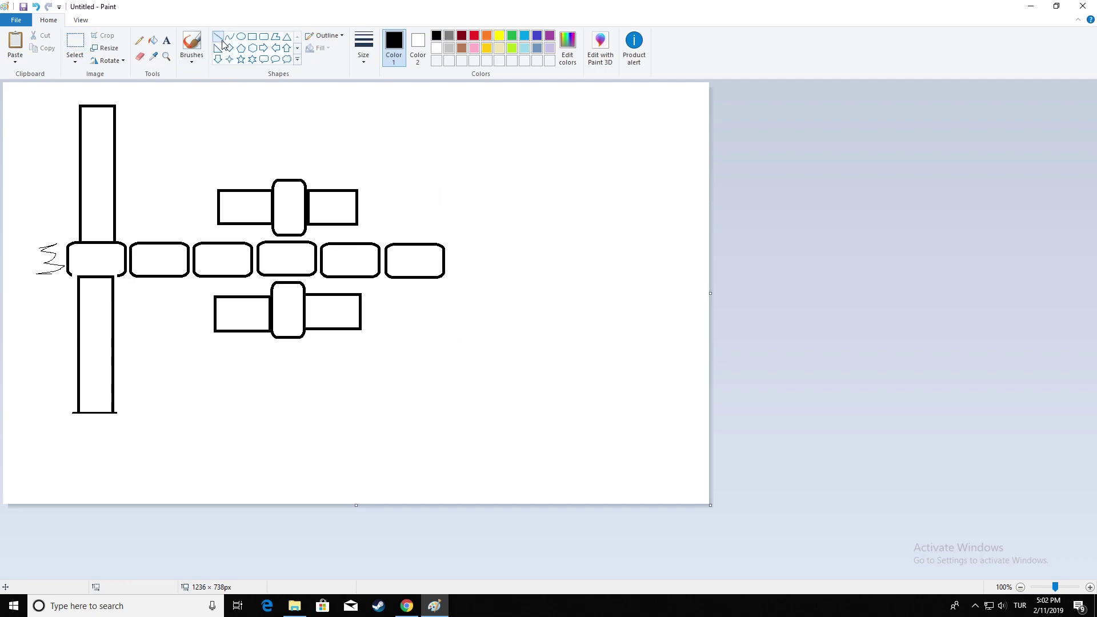
pyautogui.moveTo(455, 231)
pyautogui.mouseDown()
pyautogui.moveTo(509, 286)
pyautogui.moveTo(497, 260)
pyautogui.mouseUp()
pyautogui.moveTo(456, 230)
pyautogui.mouseDown()
pyautogui.moveTo(456, 277)
pyautogui.moveTo(469, 283)
pyautogui.mouseUp()
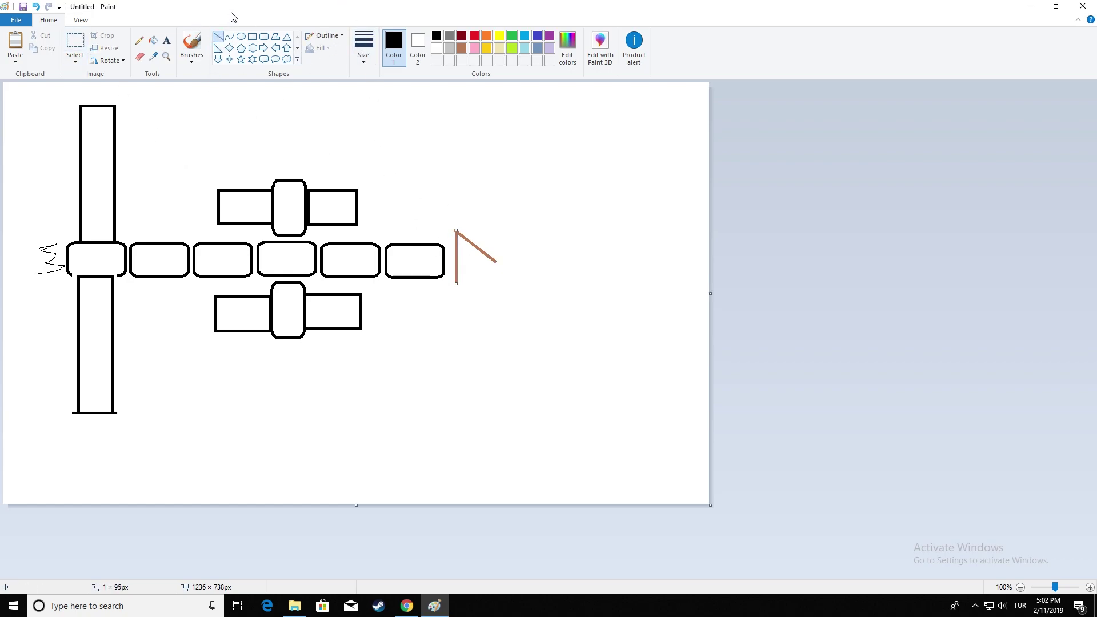
pyautogui.moveTo(494, 260); pyautogui.dragTo(455, 284)
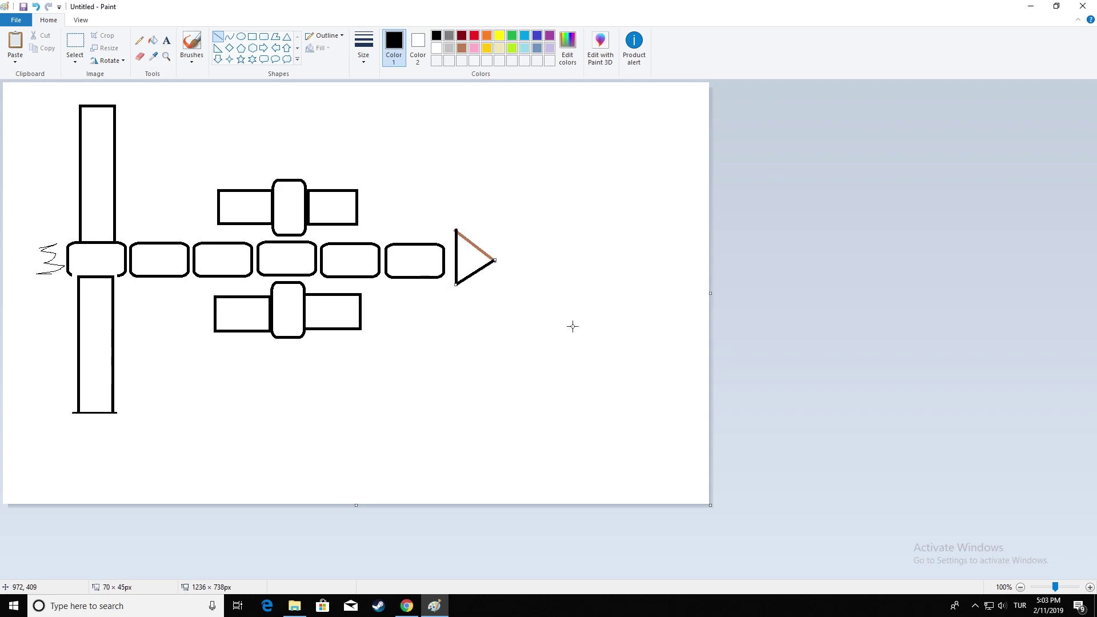
pyautogui.click(456, 231)
# Step: Move the triangle slightly left so it sits close beside the last rounded box
pyautogui.moveTo(460, 234); pyautogui.dragTo(480, 276)
pyautogui.click(75, 43)
pyautogui.click(442, 246)
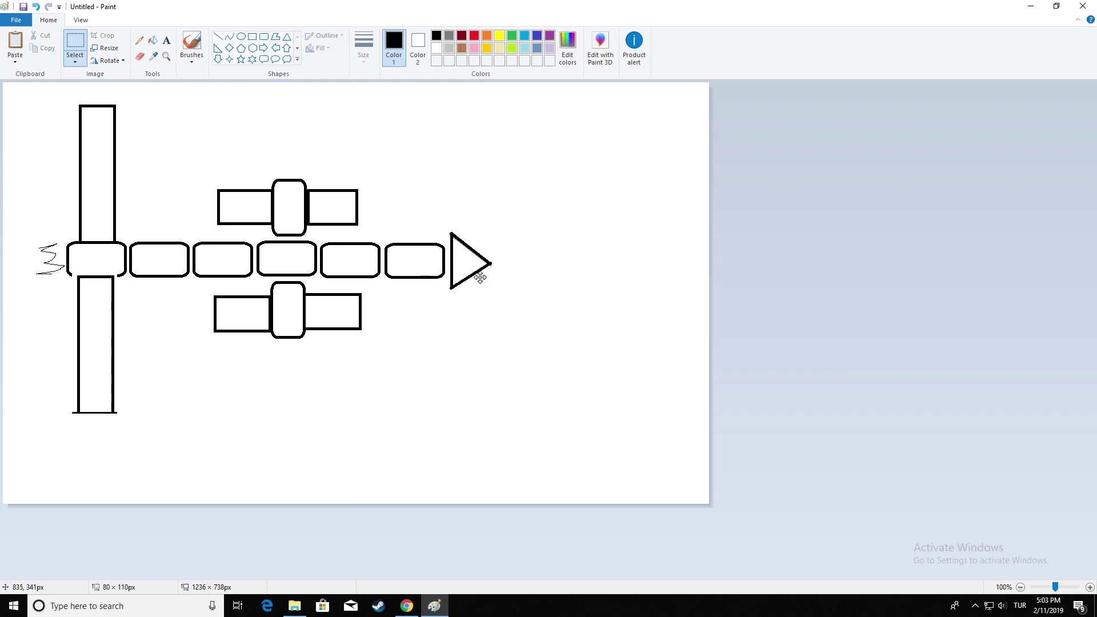
pyautogui.click(522, 275)
# Step: Copy the upper tall rectangle and place one duplicate above and one below the second rounded box
pyautogui.moveTo(647, 7)
pyautogui.mouseDown()
pyautogui.moveTo(893, 83)
pyautogui.moveTo(573, 1)
pyautogui.mouseUp()
pyautogui.click(240, 36)
pyautogui.click(264, 37)
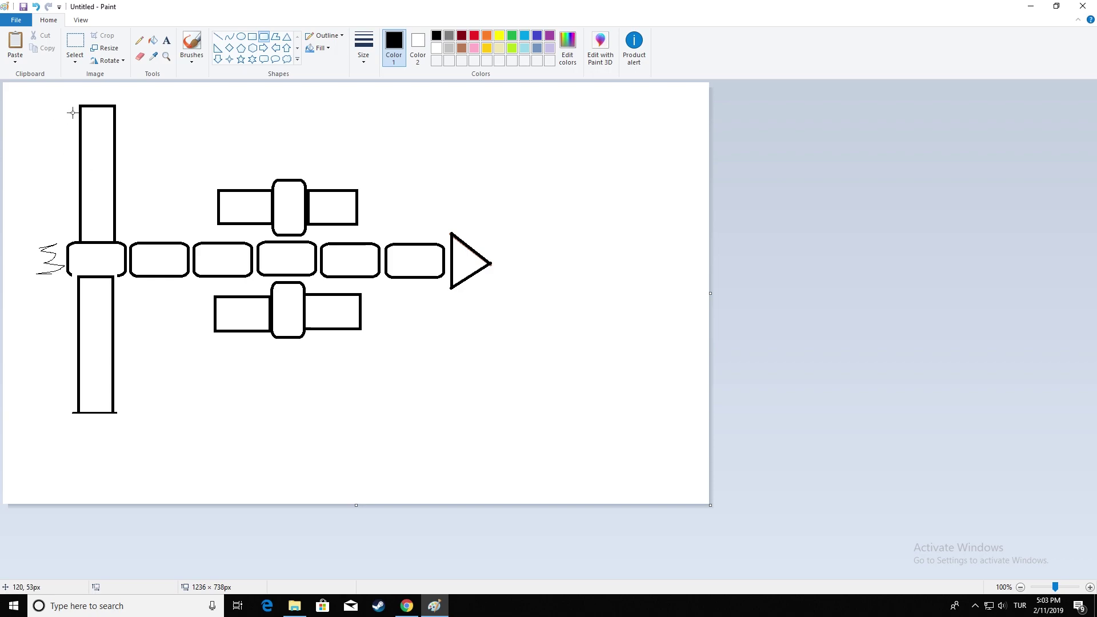
pyautogui.moveTo(71, 100)
pyautogui.mouseDown()
pyautogui.moveTo(137, 202)
pyautogui.moveTo(138, 242)
pyautogui.moveTo(138, 223)
pyautogui.mouseUp()
pyautogui.hotkey('ctrl', 'z')
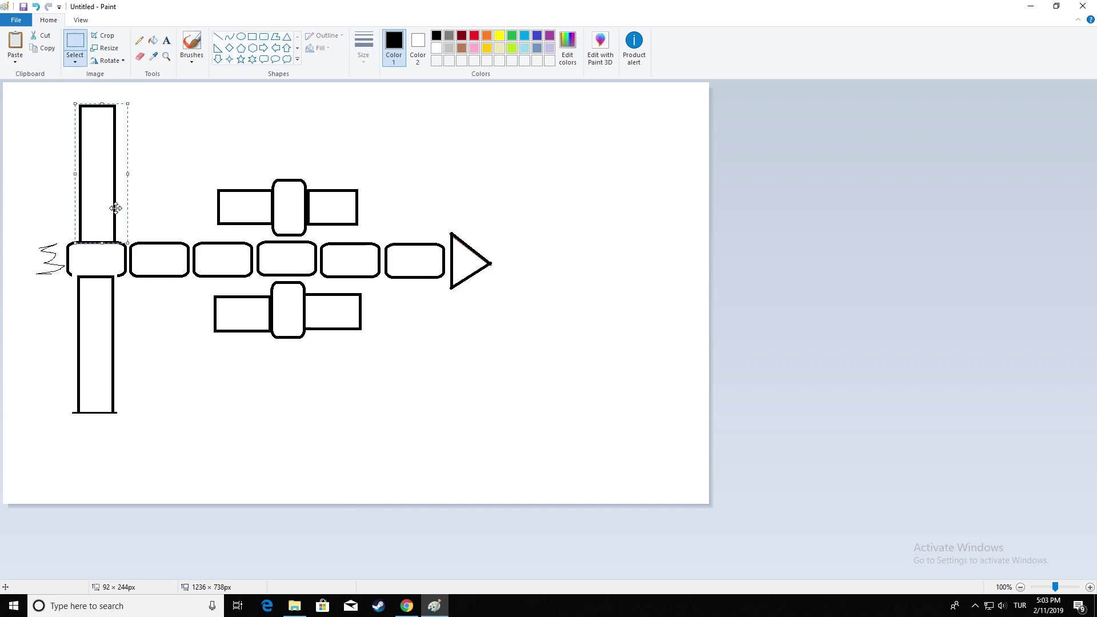
pyautogui.hotkey('ctrl', 'v')
pyautogui.moveTo(20, 188); pyautogui.dragTo(149, 211)
pyautogui.hotkey('ctrl', 'v')
pyautogui.moveTo(33, 168); pyautogui.dragTo(166, 360)
pyautogui.click(504, 200)
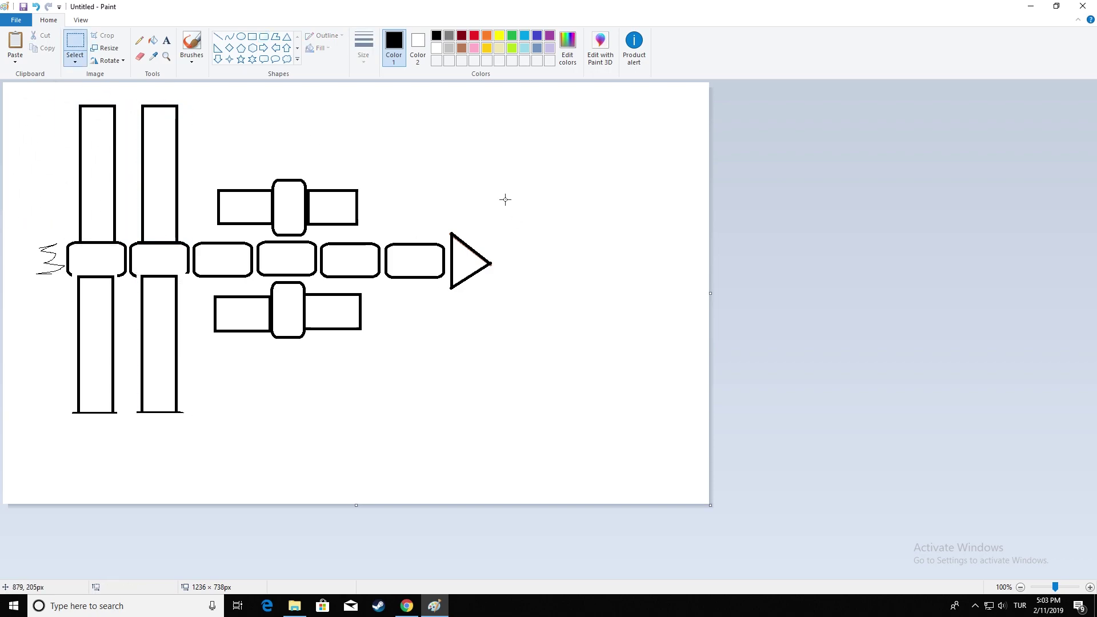